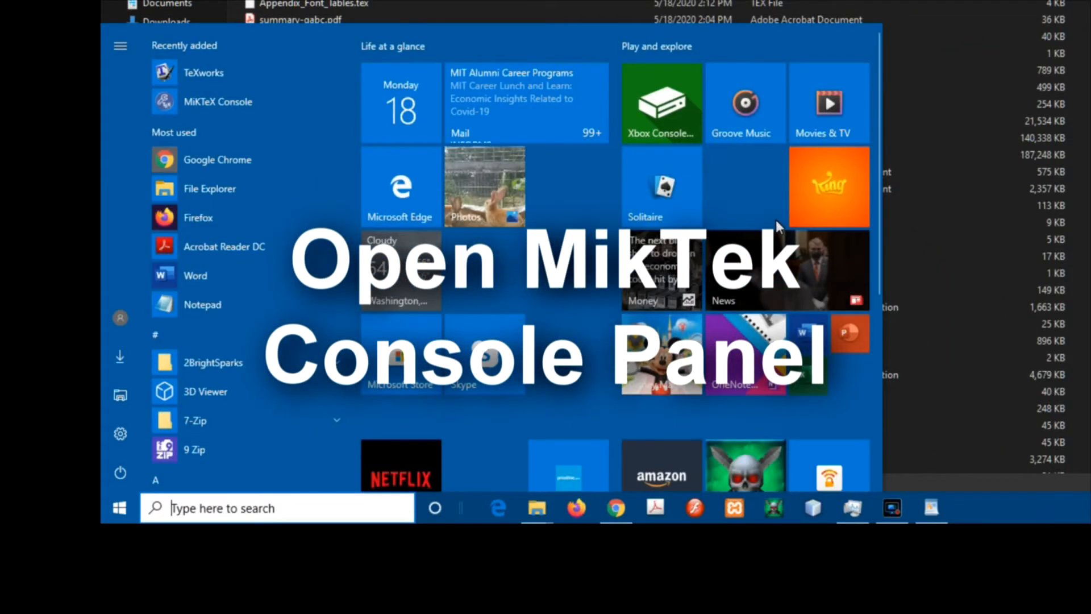
Open MiKTeX Console and continue in MiKTeX user mode.
{"action": "scroll", "coordinate": [778, 223], "scroll_direction": "down", "scroll_amount": 5}
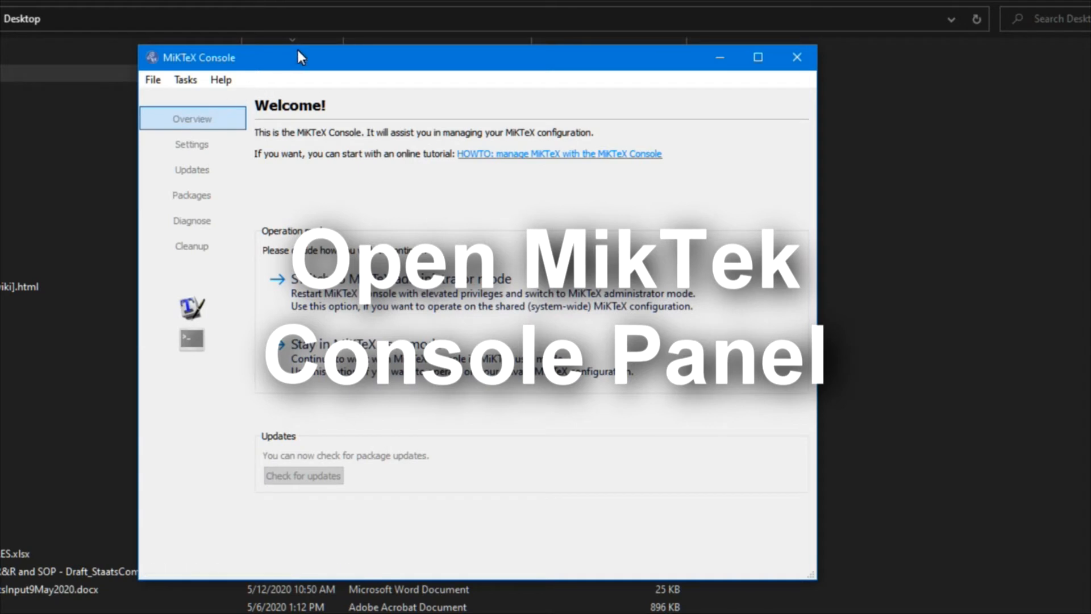
{"action": "left_click_drag", "start_coordinate": [304, 65], "coordinate": [258, 31]}
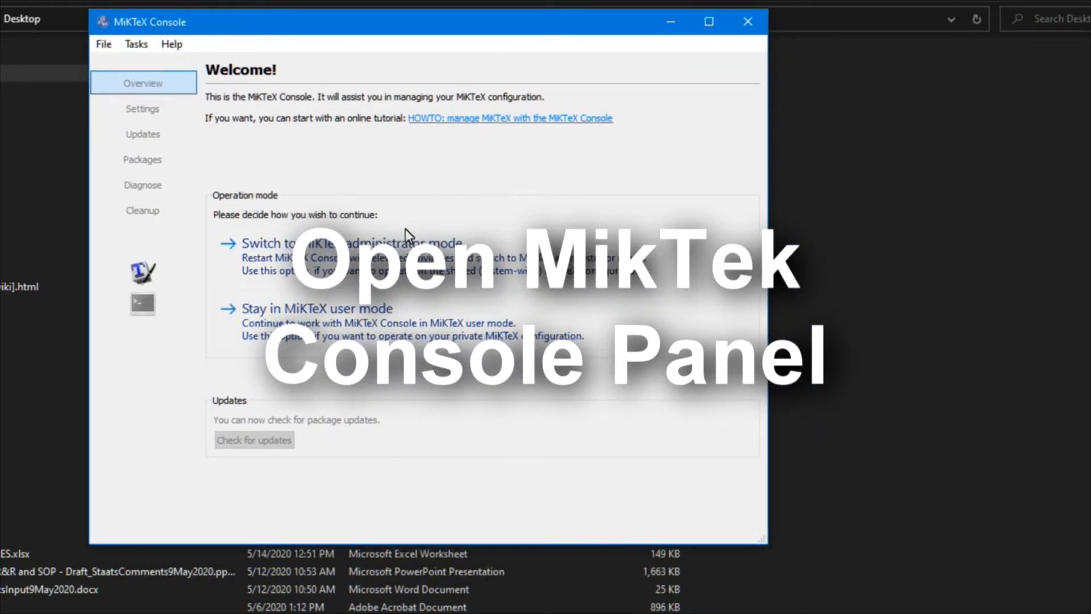
{"action": "left_click", "coordinate": [314, 325]}
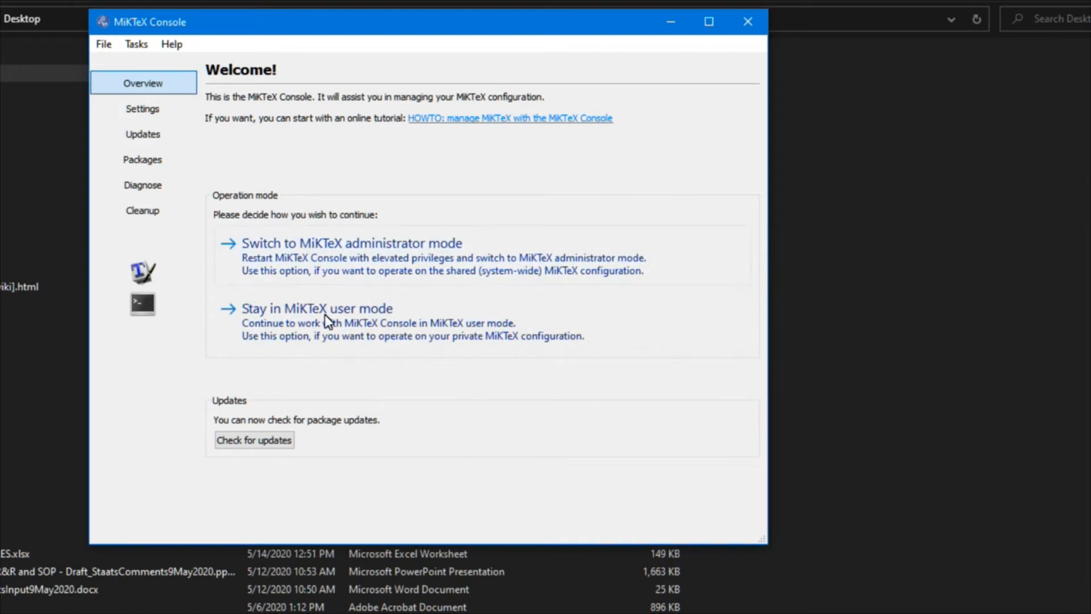
Open the Directories tab of the Settings page to review the TEXMF root directories.
{"action": "left_click", "coordinate": [143, 109]}
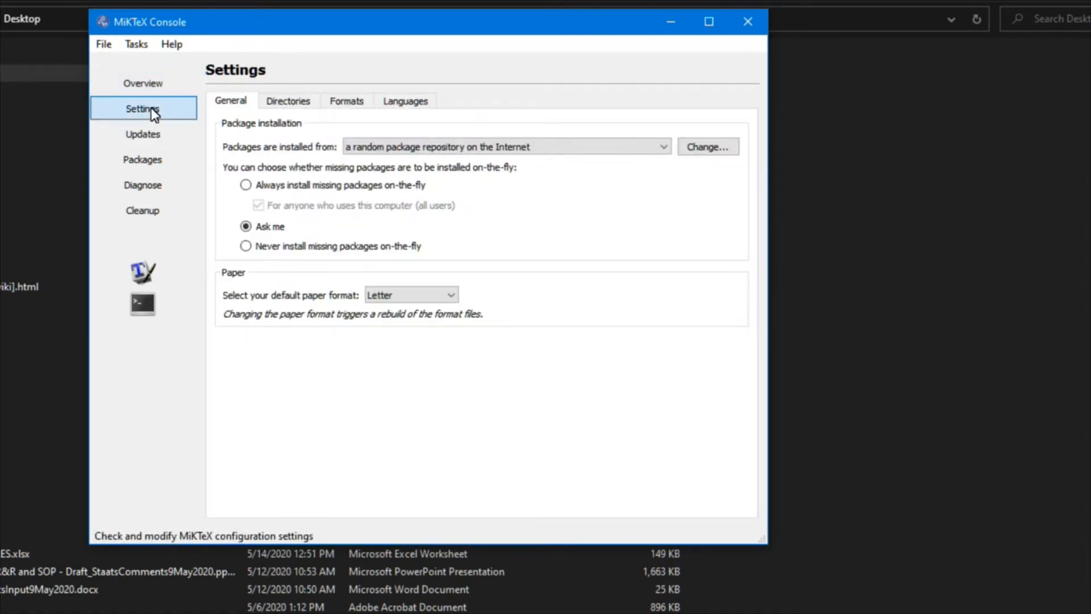
{"action": "left_click", "coordinate": [290, 103]}
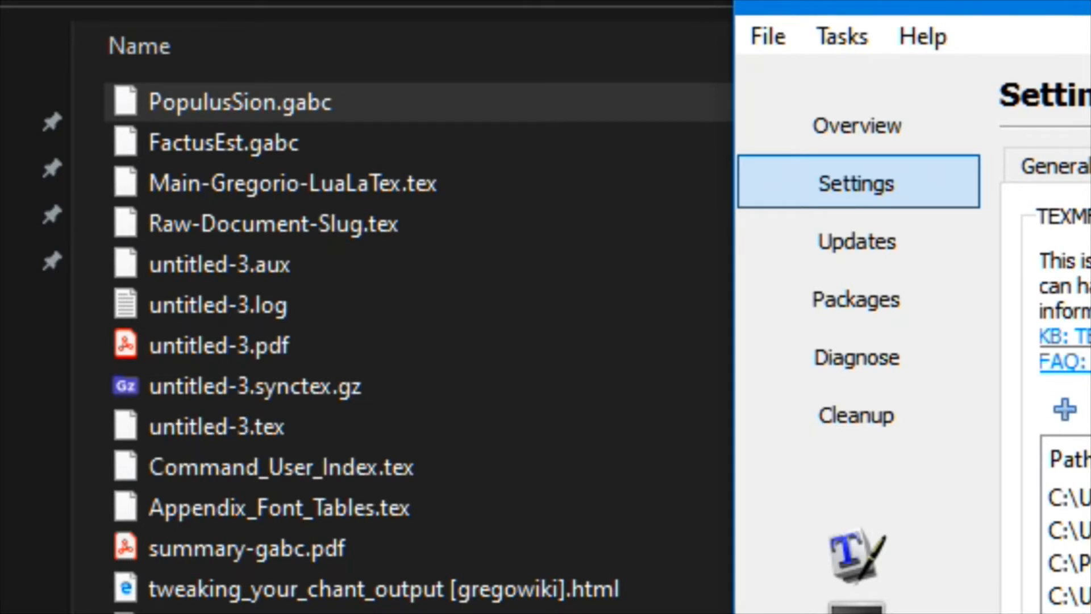
Switch to TeXworks and open Main-Gregorio-LuaLaTex.tex from the Desktop.
{"action": "key", "text": "alt+Tab"}
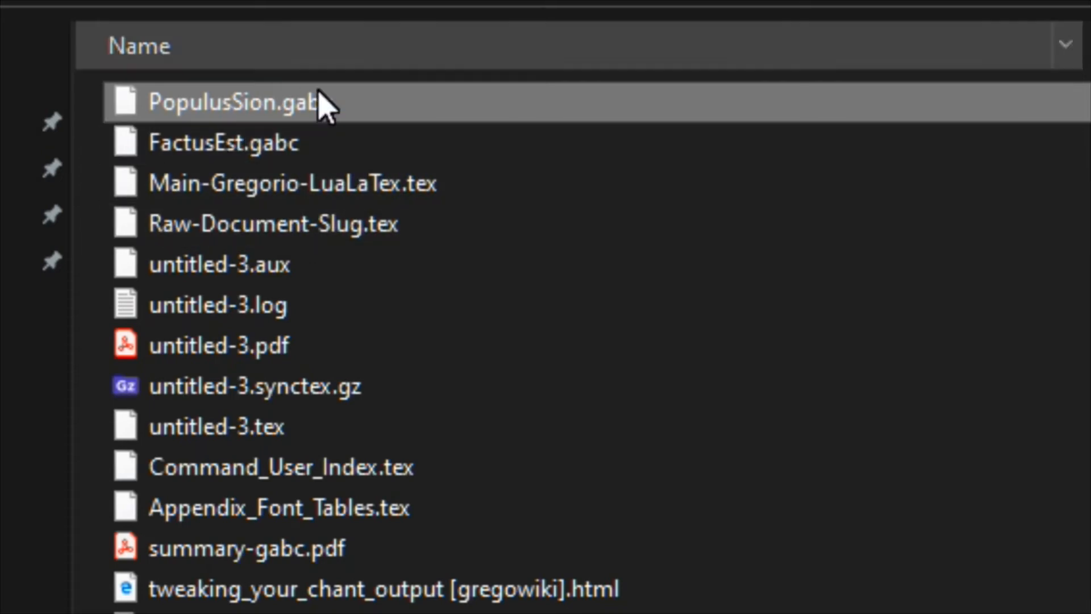
{"action": "key", "text": "super"}
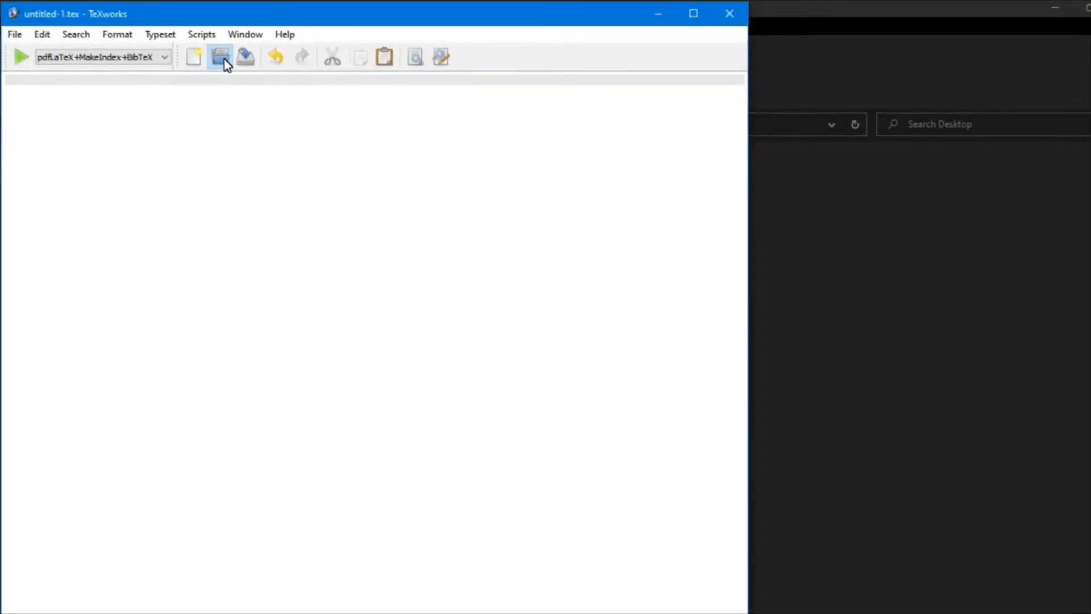
{"action": "left_click", "coordinate": [192, 22]}
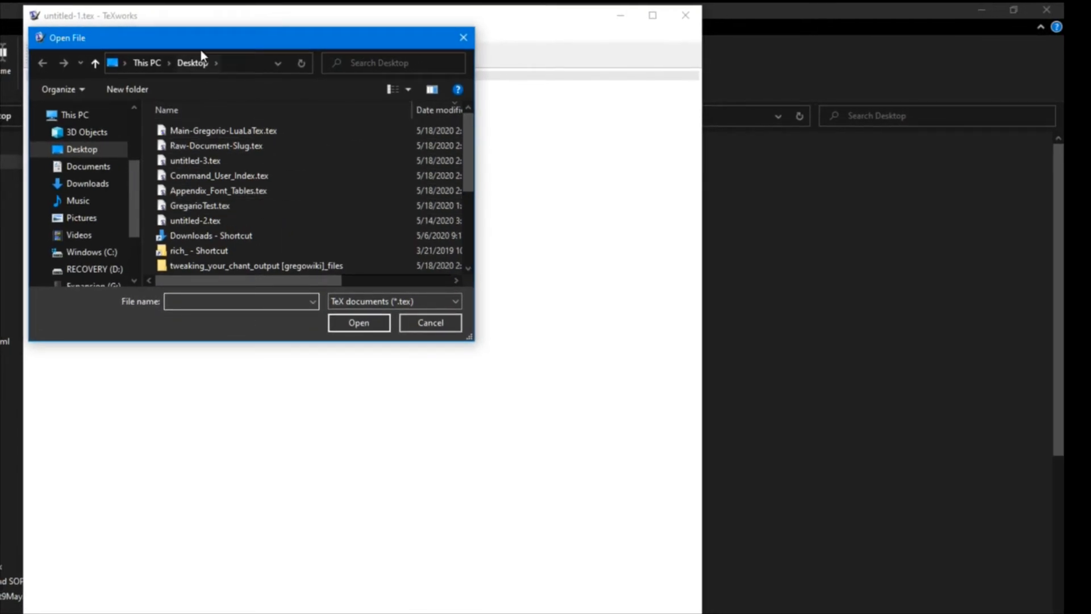
{"action": "left_click", "coordinate": [238, 134]}
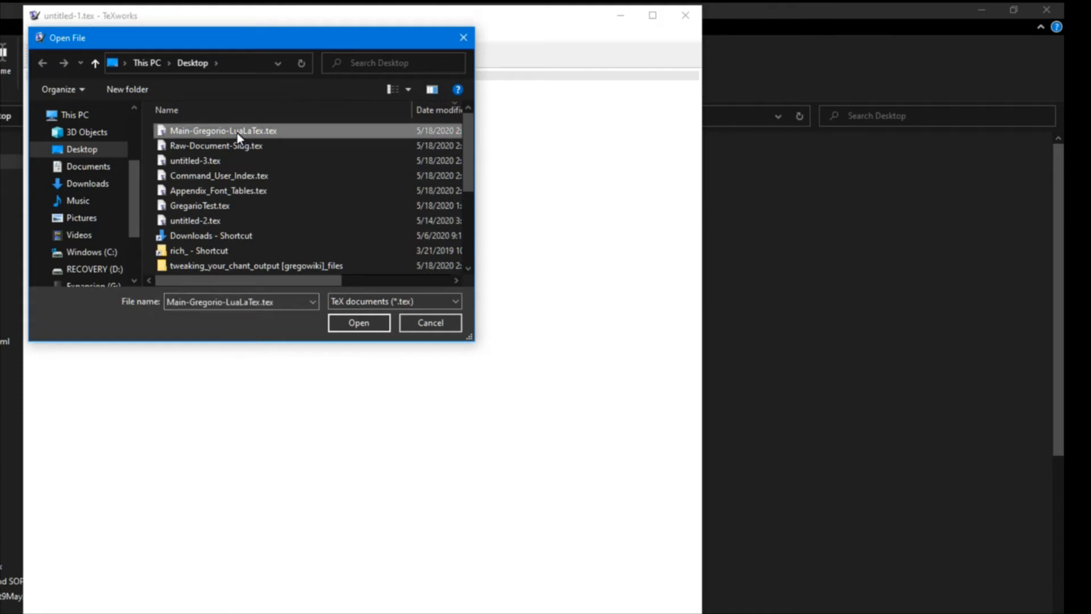
{"action": "left_click", "coordinate": [362, 323]}
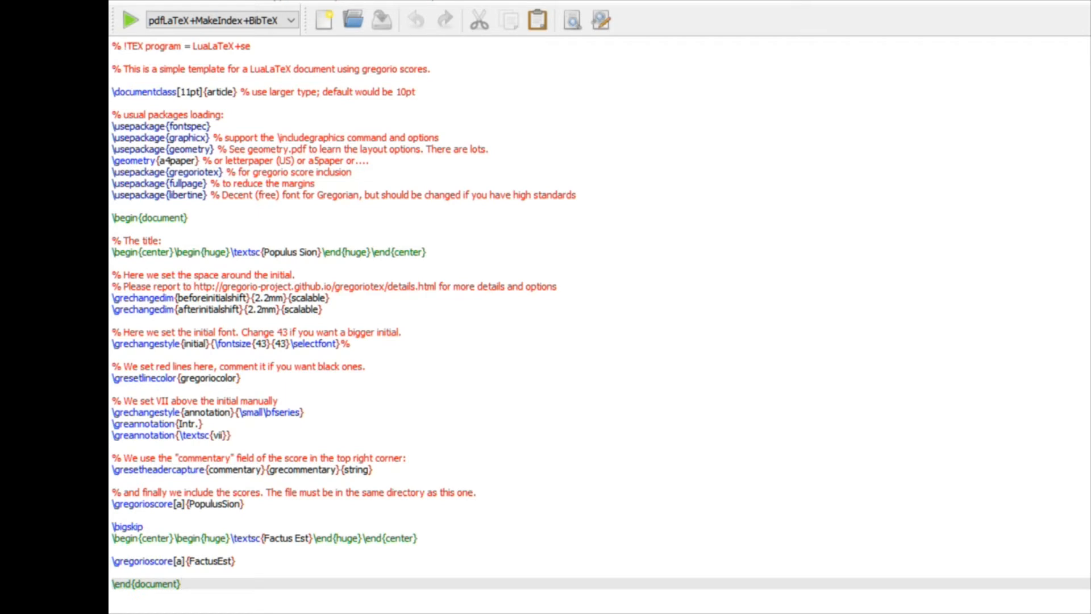
Reopen MiKTeX Console in user mode and go to the Packages page.
{"action": "key", "text": "super"}
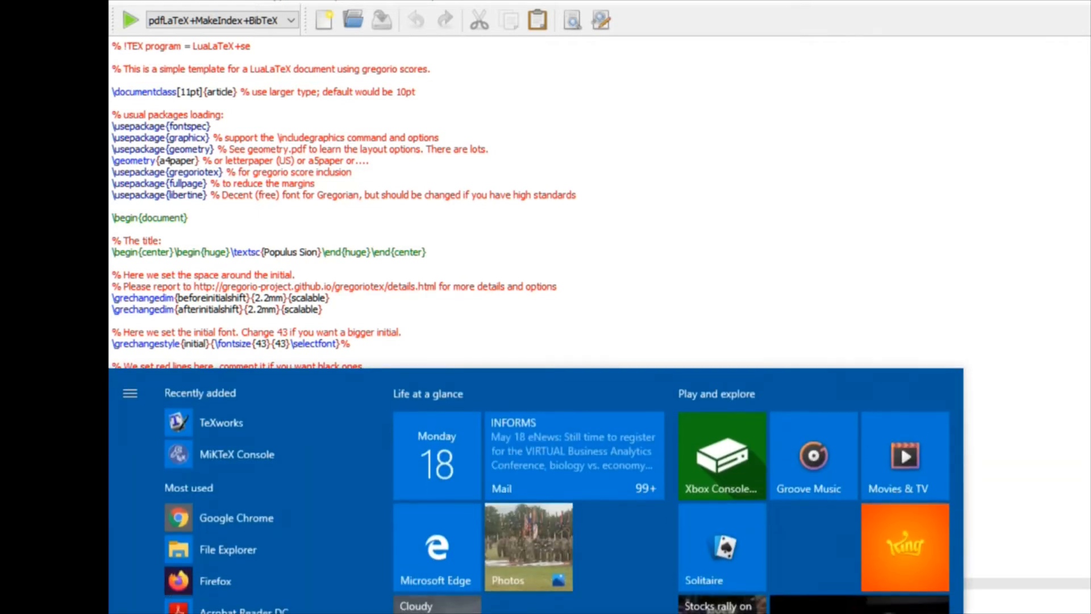
{"action": "left_click", "coordinate": [247, 451]}
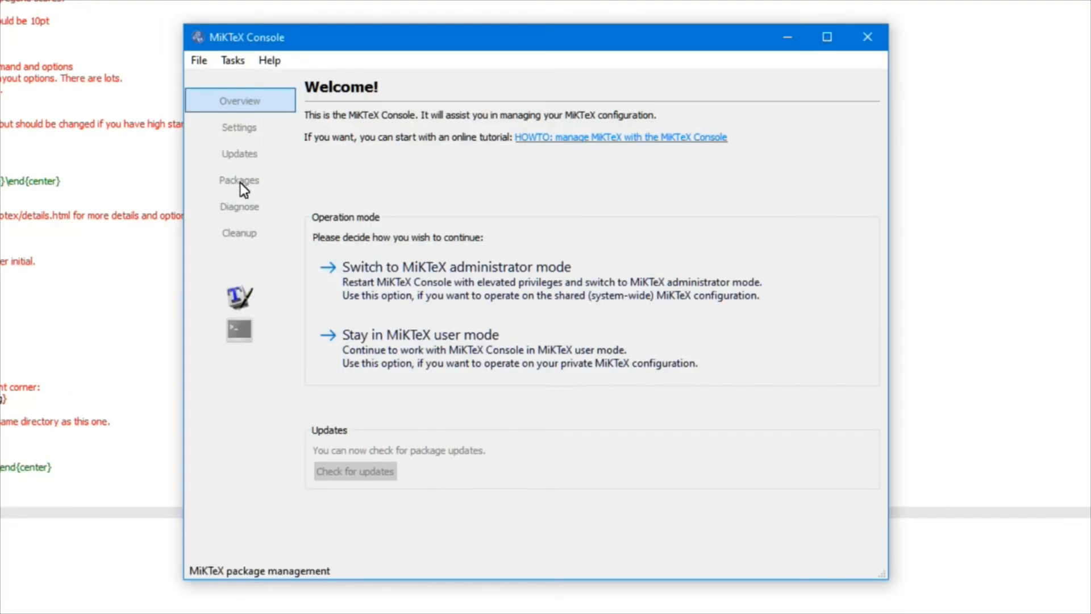
{"action": "left_click", "coordinate": [402, 353]}
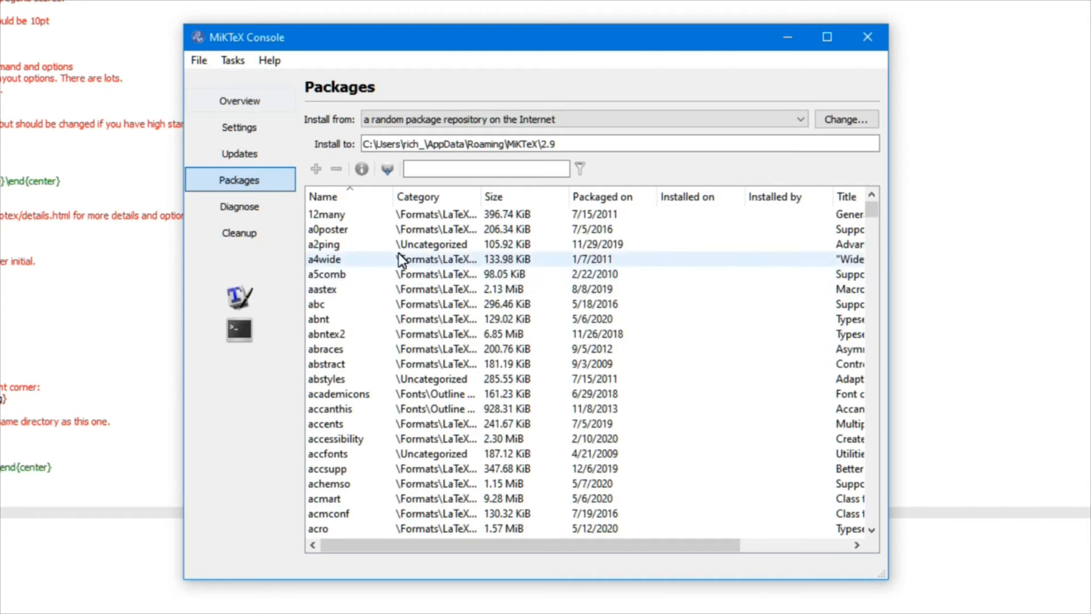
Browse the package list, inspect the install options for the aomart package, and close MiKTeX Console.
{"action": "scroll", "coordinate": [387, 254], "scroll_direction": "down", "scroll_amount": 12}
{"action": "scroll", "coordinate": [387, 253], "scroll_direction": "down", "scroll_amount": 20}
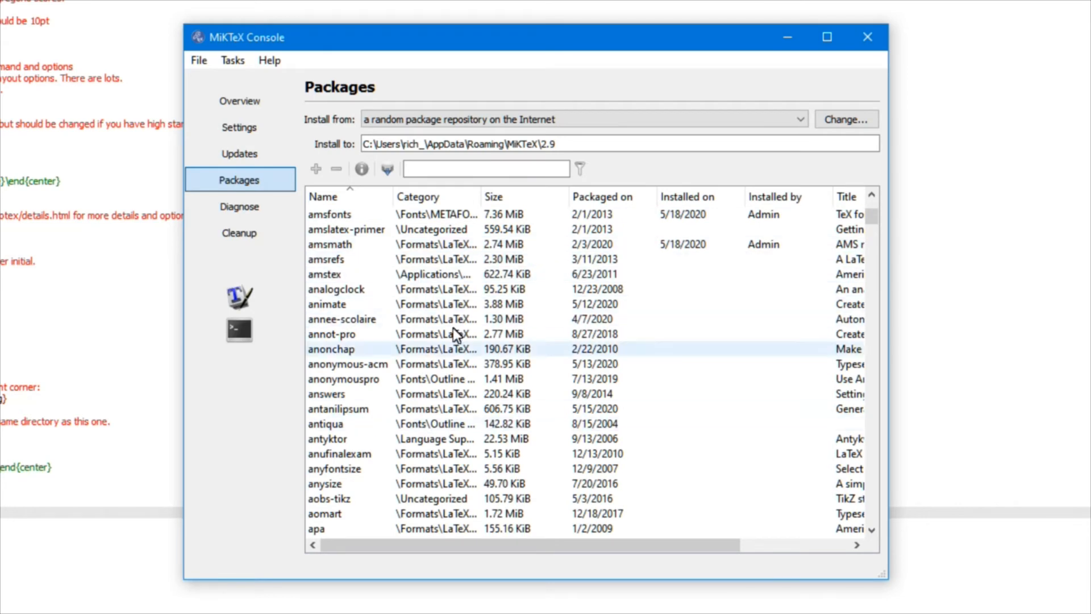
{"action": "scroll", "coordinate": [432, 341], "scroll_direction": "down", "scroll_amount": 4}
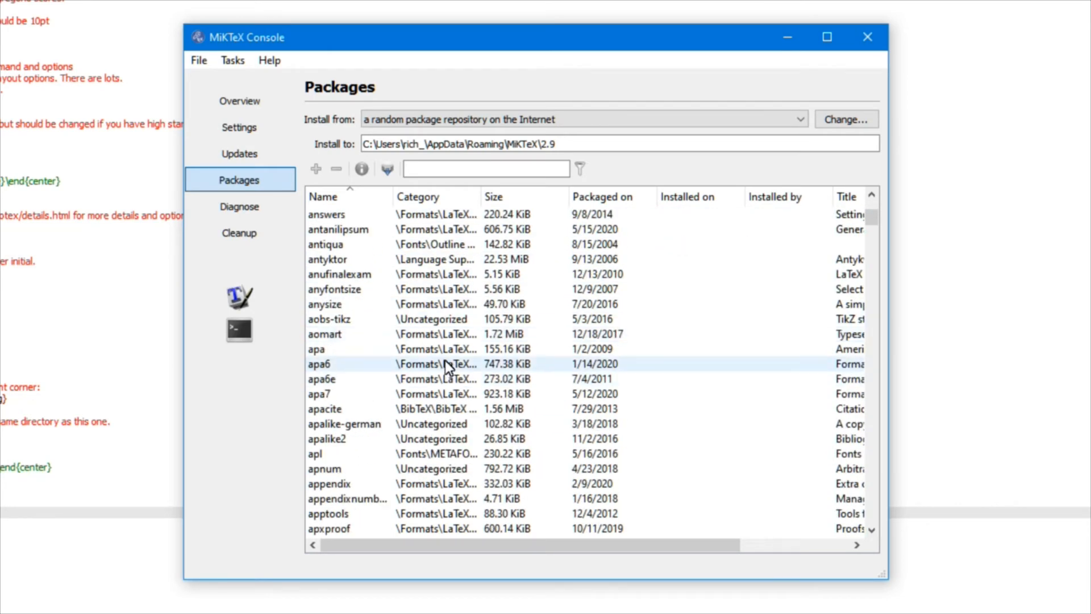
{"action": "left_click", "coordinate": [343, 333]}
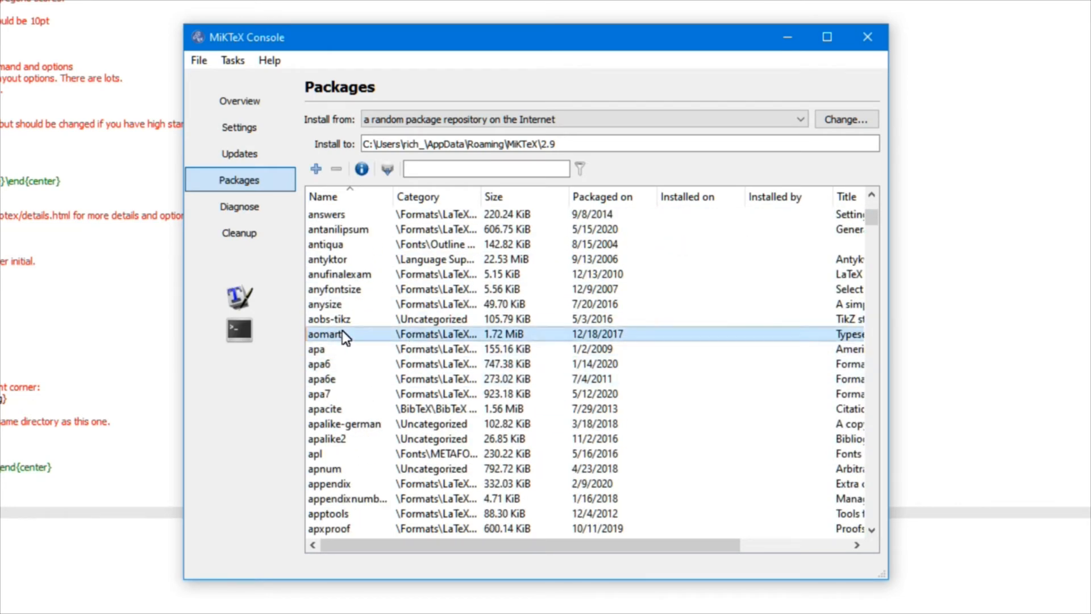
{"action": "right_click", "coordinate": [342, 333]}
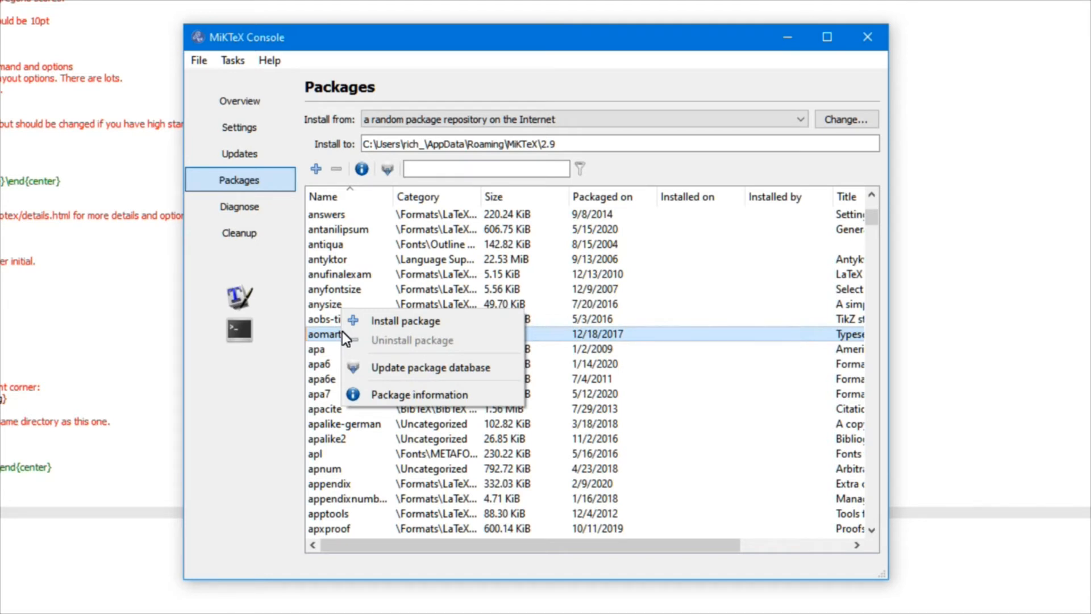
{"action": "left_click", "coordinate": [721, 45]}
{"action": "left_click", "coordinate": [865, 35]}
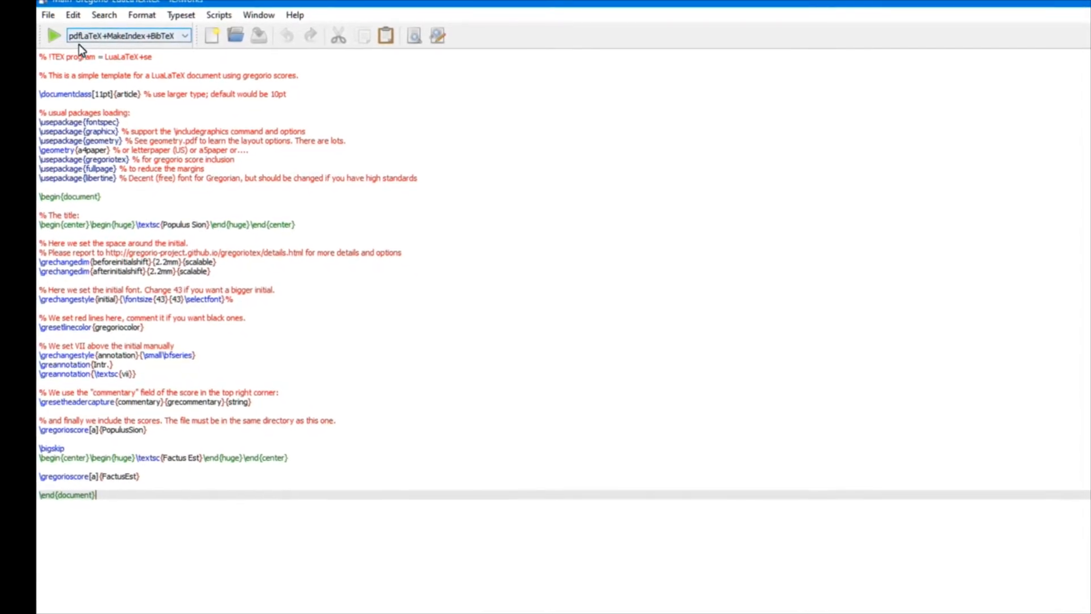
Switch the typesetting engine to LuaLaTeX and typeset the document.
{"action": "left_click", "coordinate": [173, 36]}
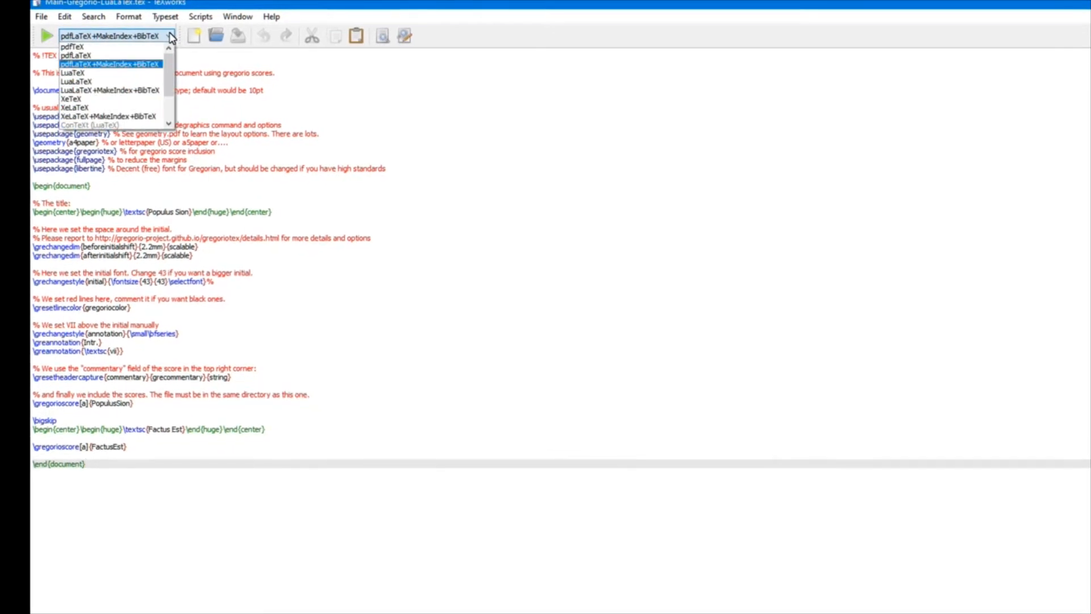
{"action": "left_click", "coordinate": [142, 81]}
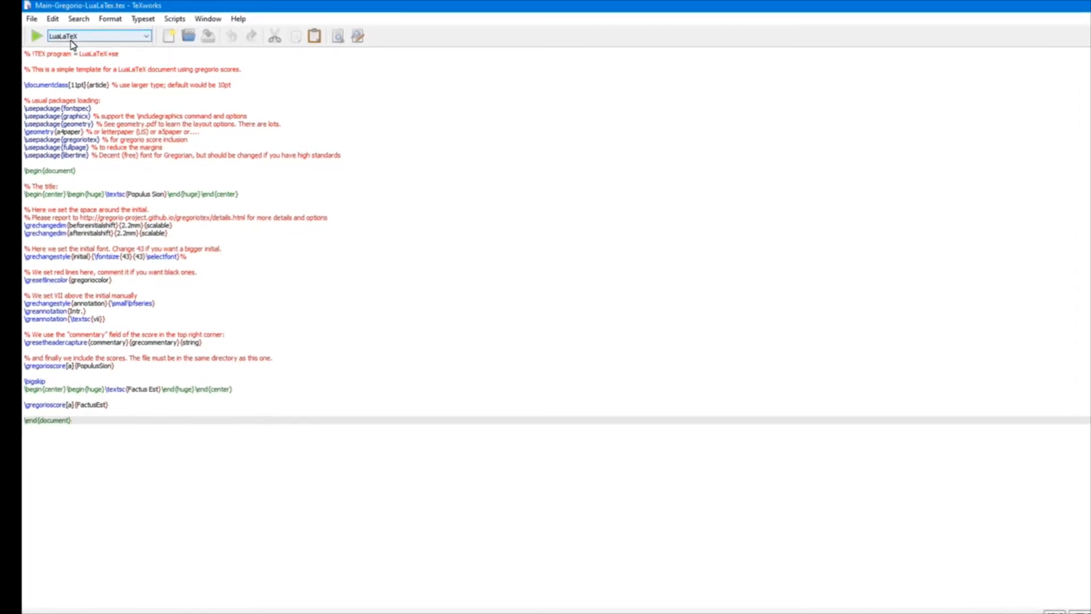
{"action": "left_click", "coordinate": [35, 37]}
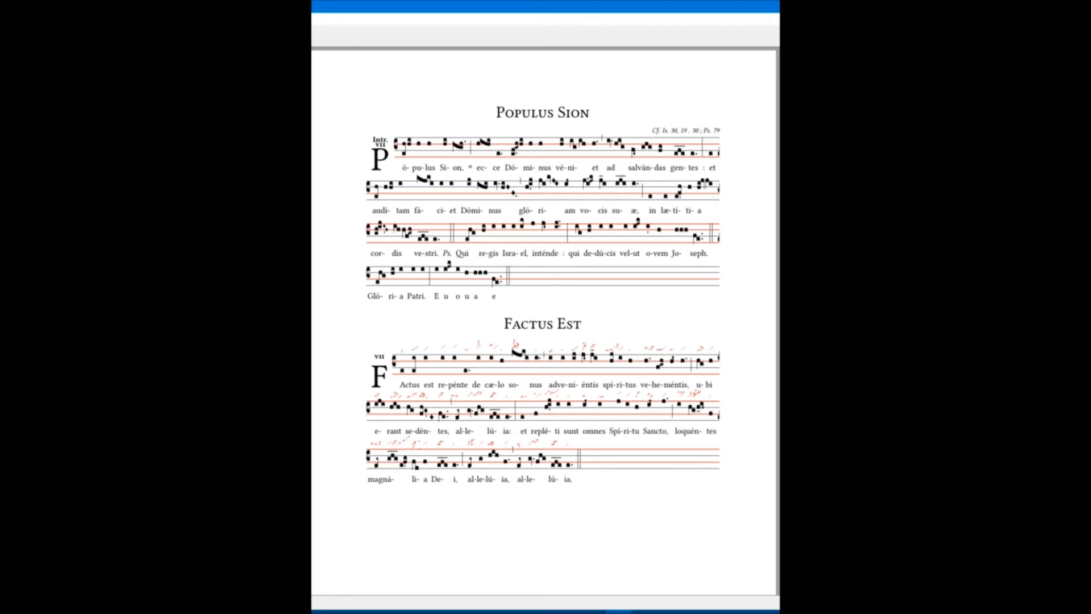
Zoom into the typeset PDF and scroll through the Populus Sion and Factus Est scores.
{"action": "key", "text": "ctrl+2"}
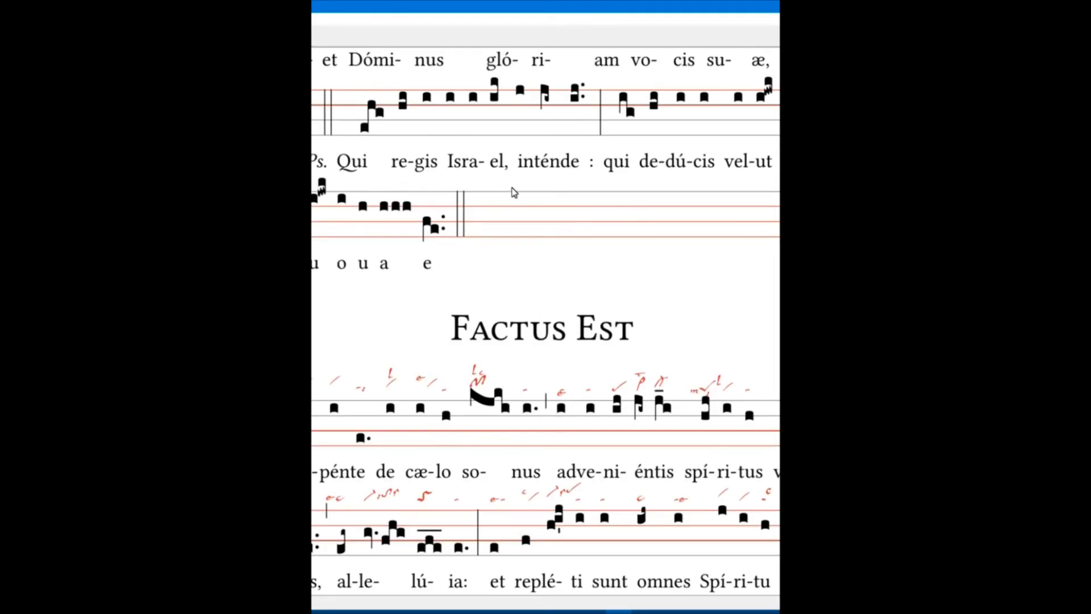
{"action": "scroll", "coordinate": [512, 187], "scroll_direction": "up", "scroll_amount": 5}
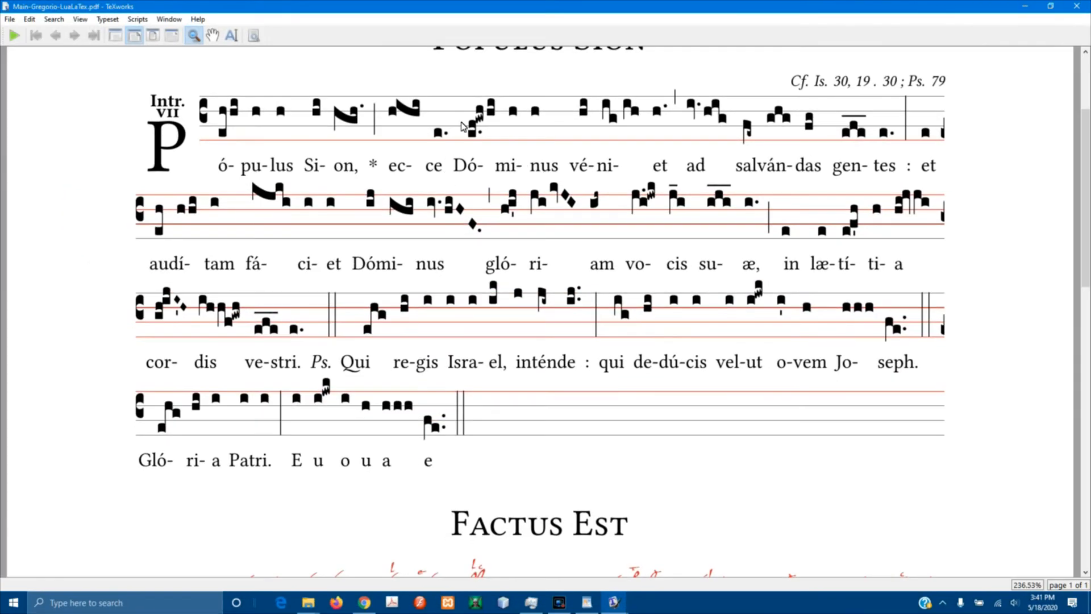
{"action": "scroll", "coordinate": [463, 126], "scroll_direction": "up", "scroll_amount": 2}
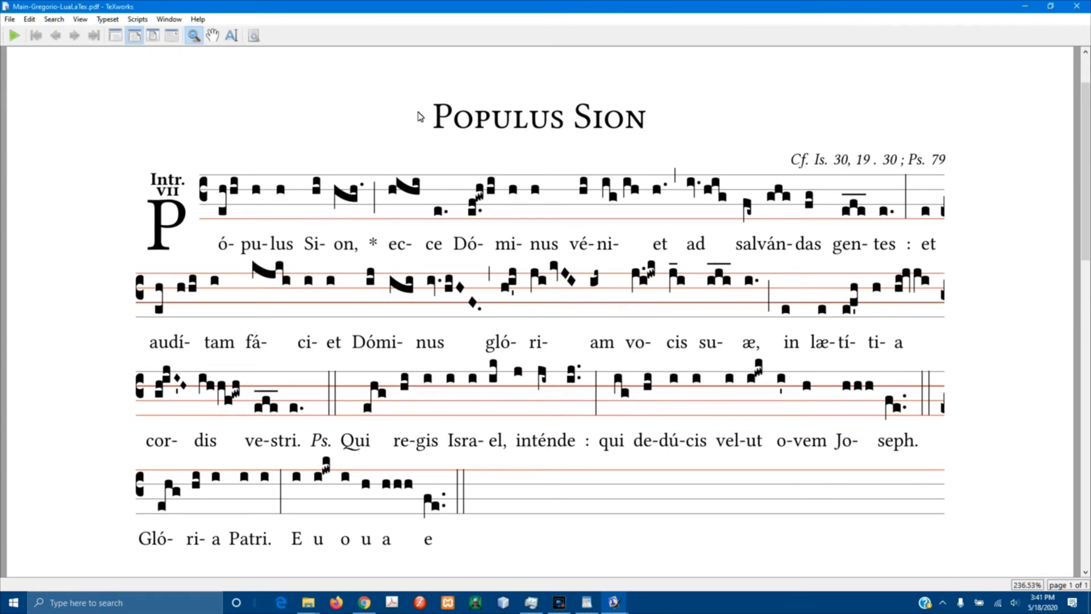
{"action": "scroll", "coordinate": [420, 116], "scroll_direction": "down", "scroll_amount": 10}
{"action": "scroll", "coordinate": [420, 116], "scroll_direction": "down", "scroll_amount": 7}
{"action": "scroll", "coordinate": [420, 116], "scroll_direction": "up", "scroll_amount": 15}
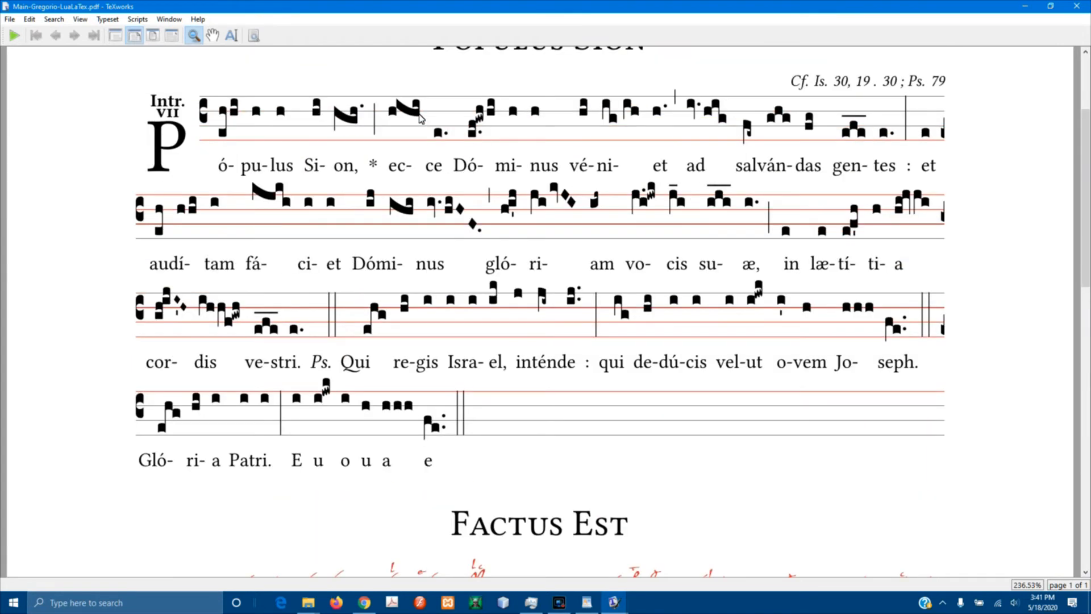
{"action": "scroll", "coordinate": [416, 250], "scroll_direction": "down", "scroll_amount": 8}
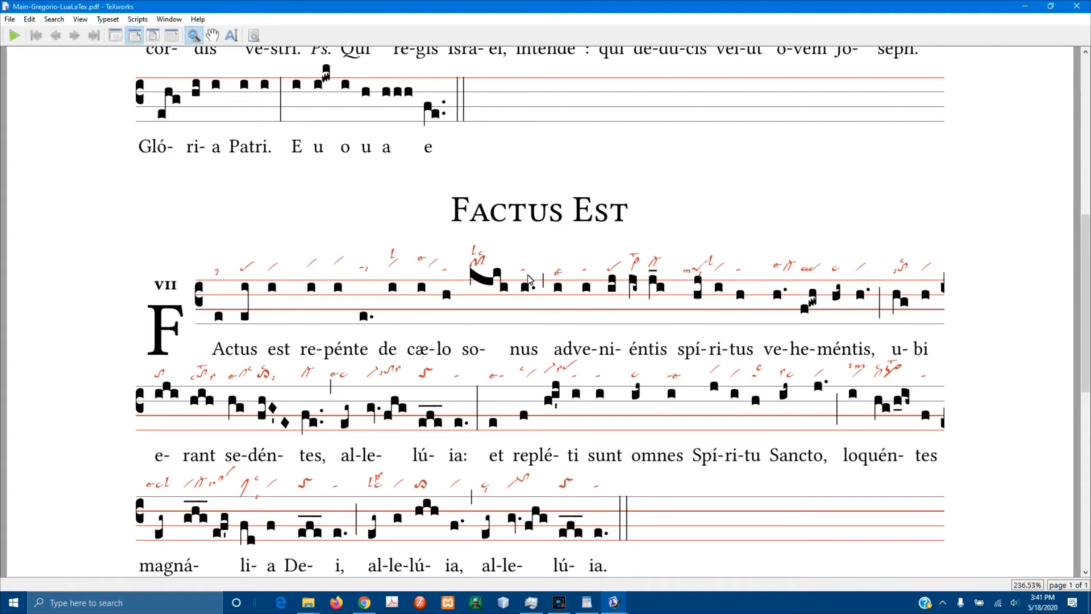
Compare the PopulusSion.gabc source in WordPad with the typeset scores in the PDF preview.
{"action": "left_click", "coordinate": [582, 602]}
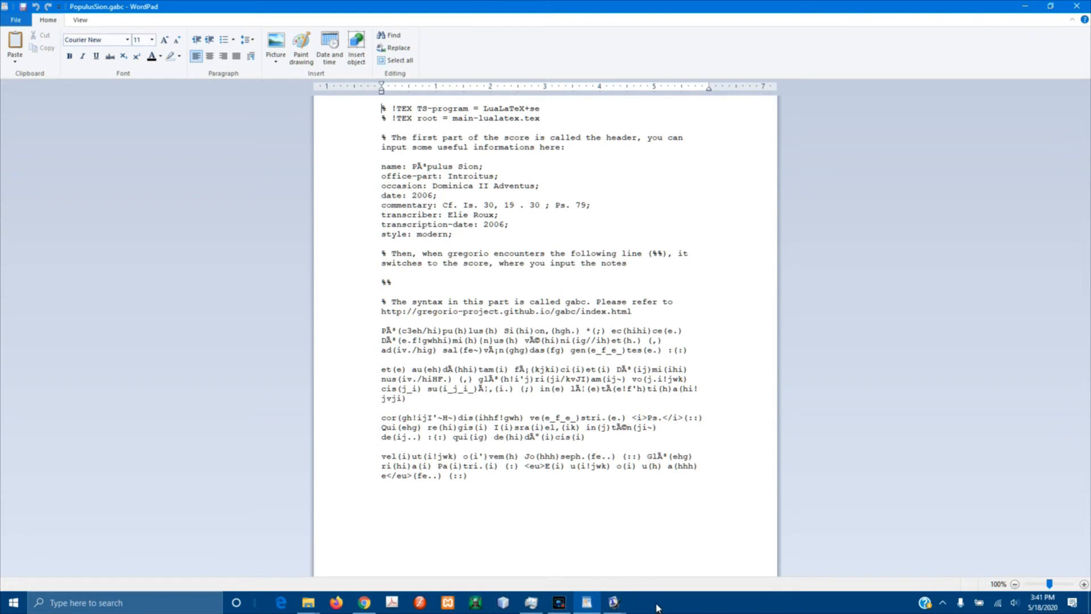
{"action": "mouse_move", "coordinate": [606, 609]}
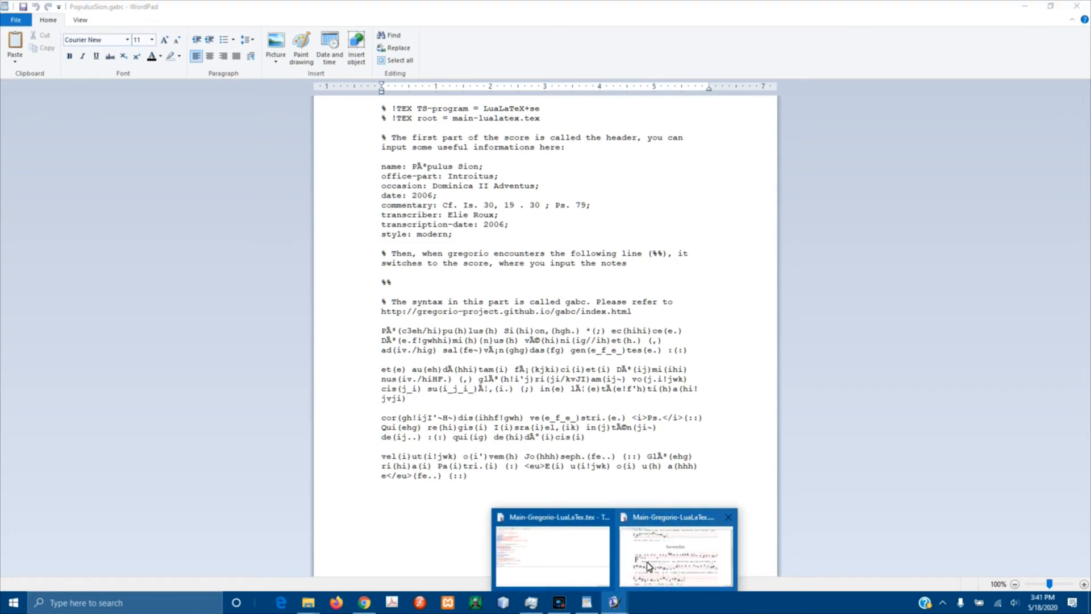
{"action": "left_click", "coordinate": [643, 577]}
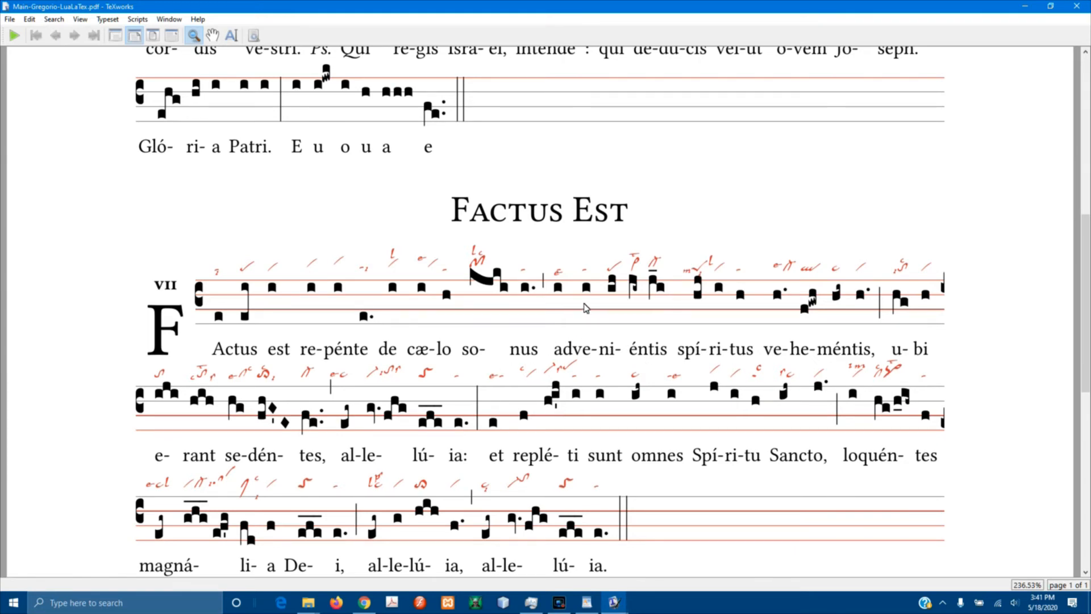
{"action": "scroll", "coordinate": [586, 309], "scroll_direction": "up", "scroll_amount": 5}
{"action": "scroll", "coordinate": [588, 314], "scroll_direction": "down", "scroll_amount": 5}
{"action": "scroll", "coordinate": [594, 320], "scroll_direction": "up", "scroll_amount": 8}
{"action": "scroll", "coordinate": [597, 307], "scroll_direction": "down", "scroll_amount": 1}
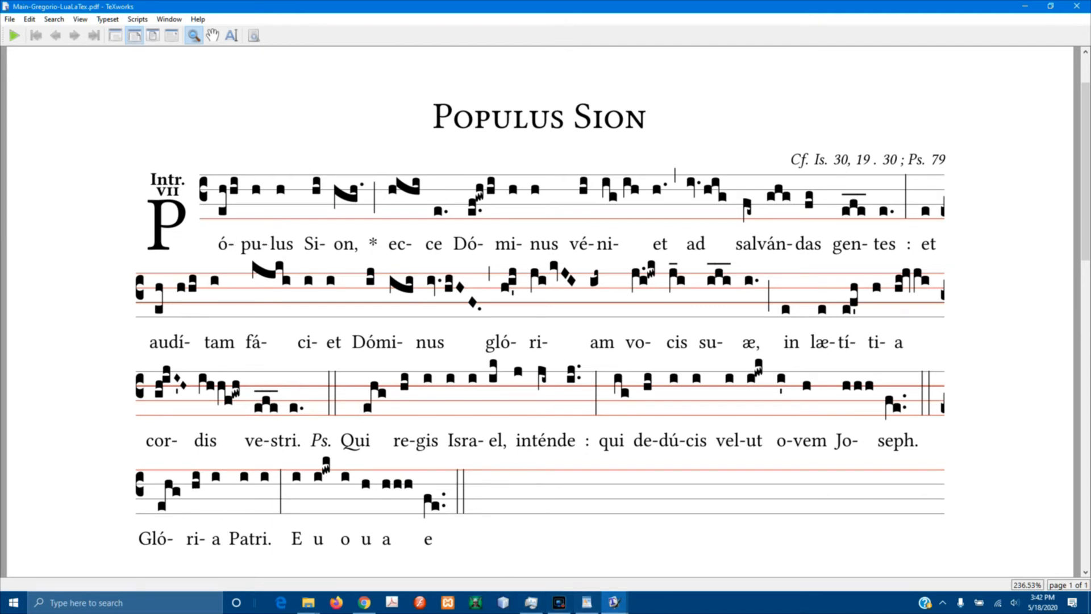
Open summary-gabc.pdf from the Desktop folder and scroll through the GABC notation summary.
{"action": "left_click", "coordinate": [587, 602]}
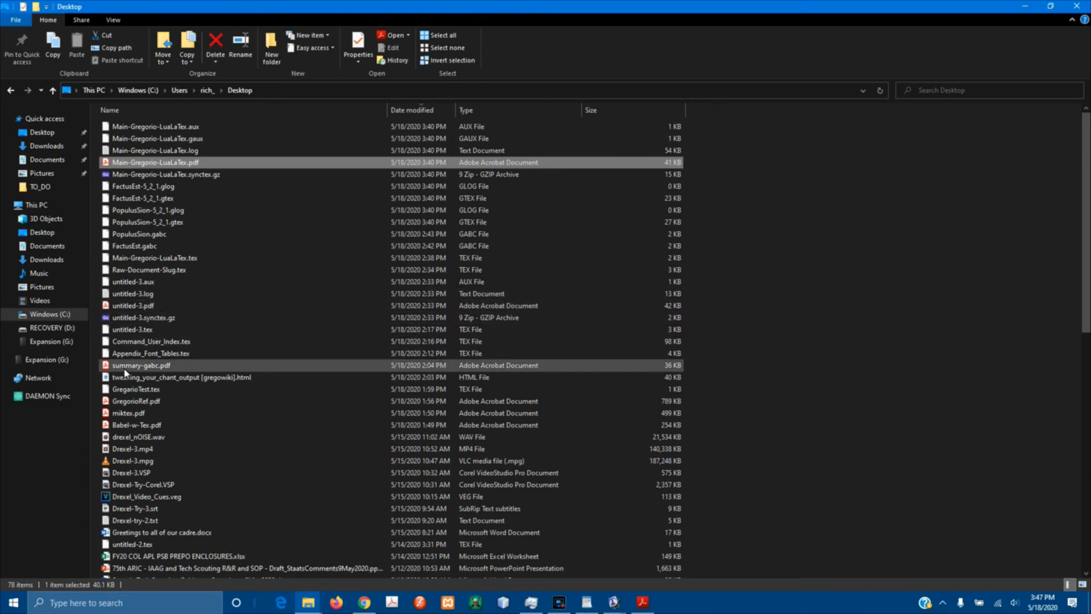
{"action": "left_click", "coordinate": [126, 367]}
{"action": "double_click", "coordinate": [126, 365]}
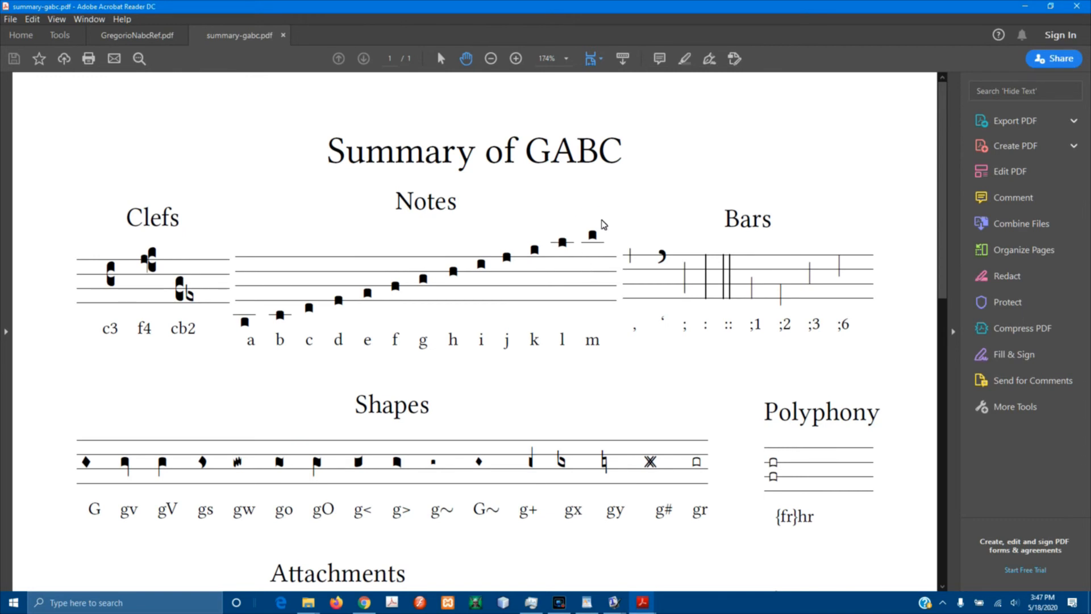
{"action": "scroll", "coordinate": [605, 227], "scroll_direction": "down", "scroll_amount": 2}
{"action": "scroll", "coordinate": [606, 229], "scroll_direction": "down", "scroll_amount": 10}
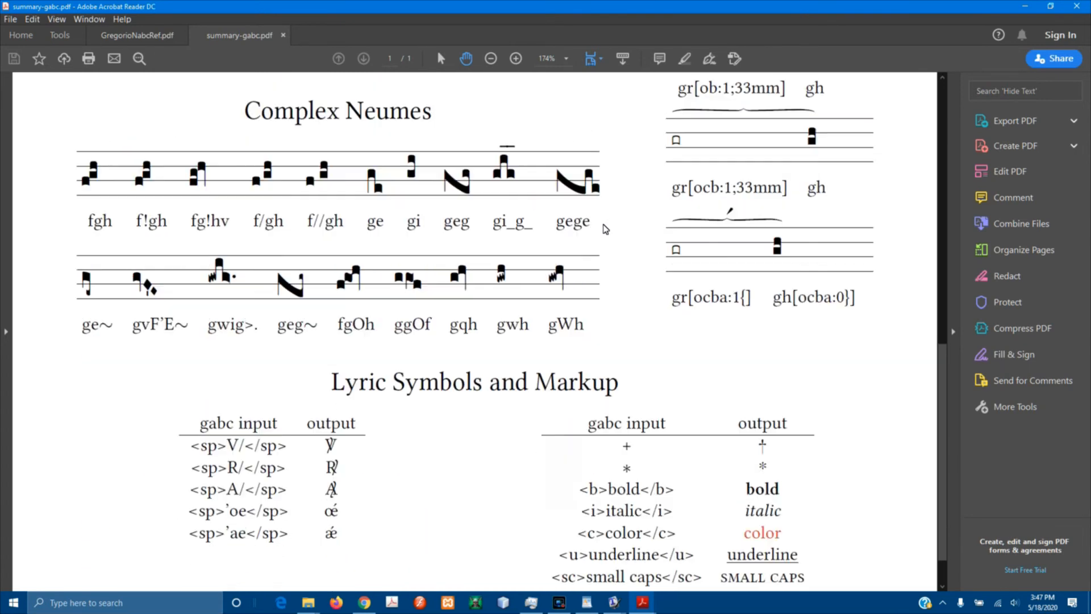
{"action": "scroll", "coordinate": [605, 228], "scroll_direction": "up", "scroll_amount": 10}
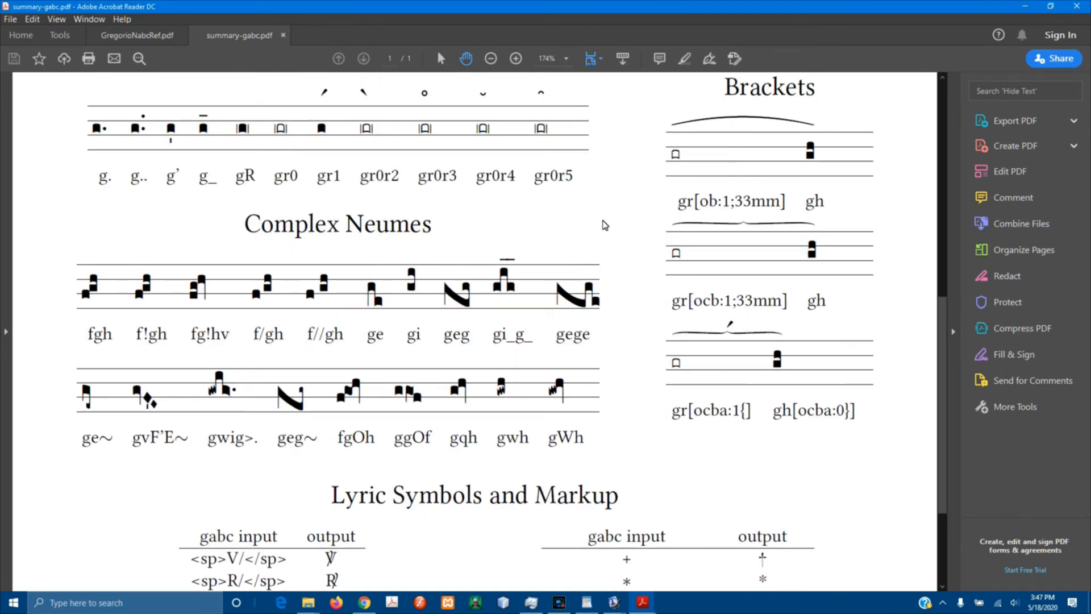
{"action": "scroll", "coordinate": [603, 220], "scroll_direction": "up", "scroll_amount": 3}
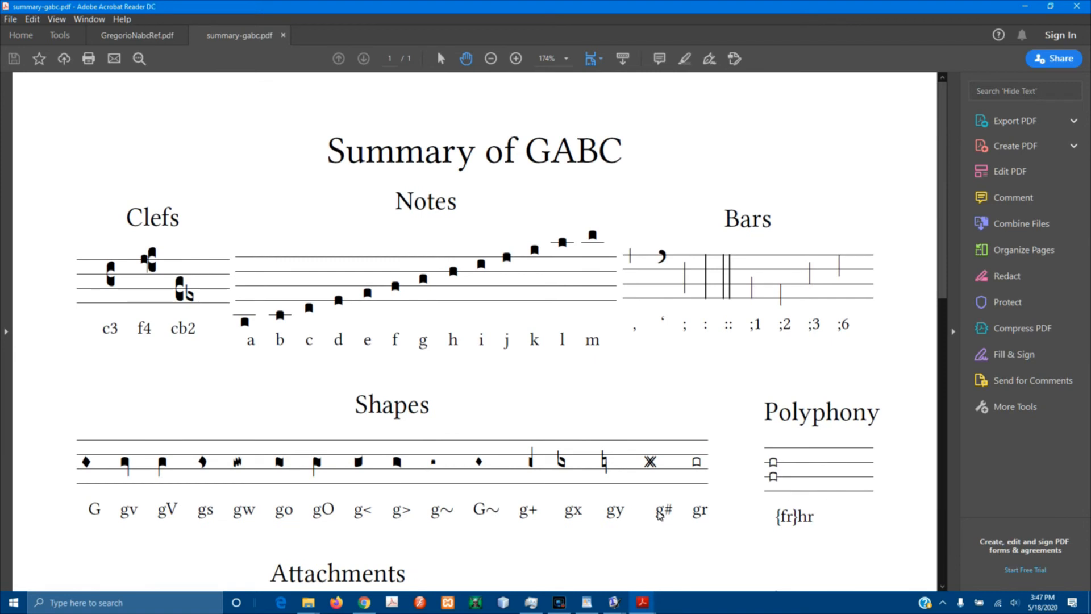
Switch back and forth between the typeset Populus Sion preview and the GABC summary PDF to compare notation.
{"action": "mouse_move", "coordinate": [647, 607]}
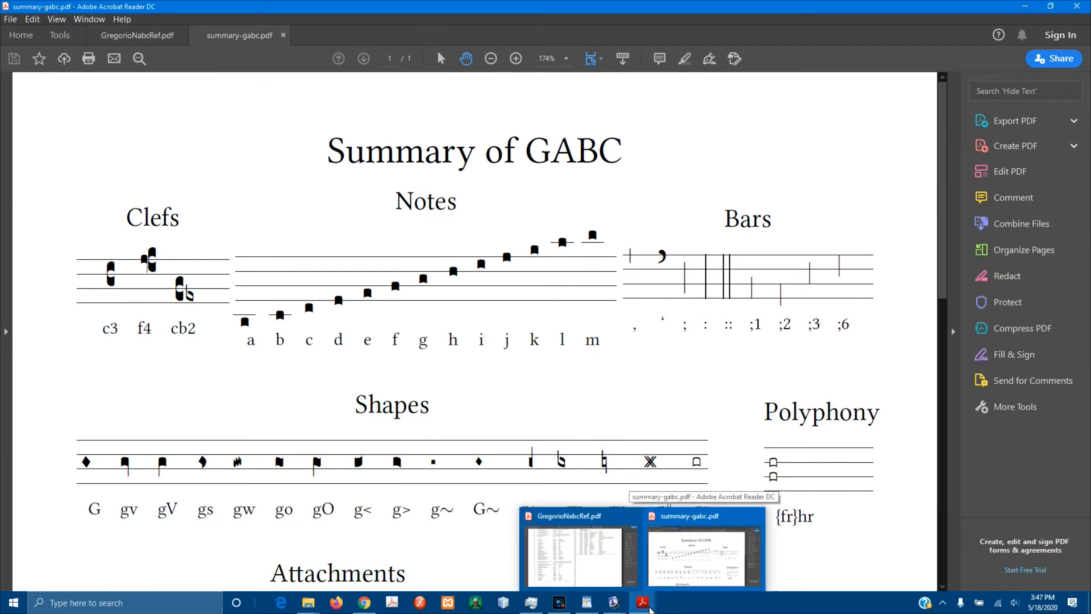
{"action": "mouse_move", "coordinate": [613, 604]}
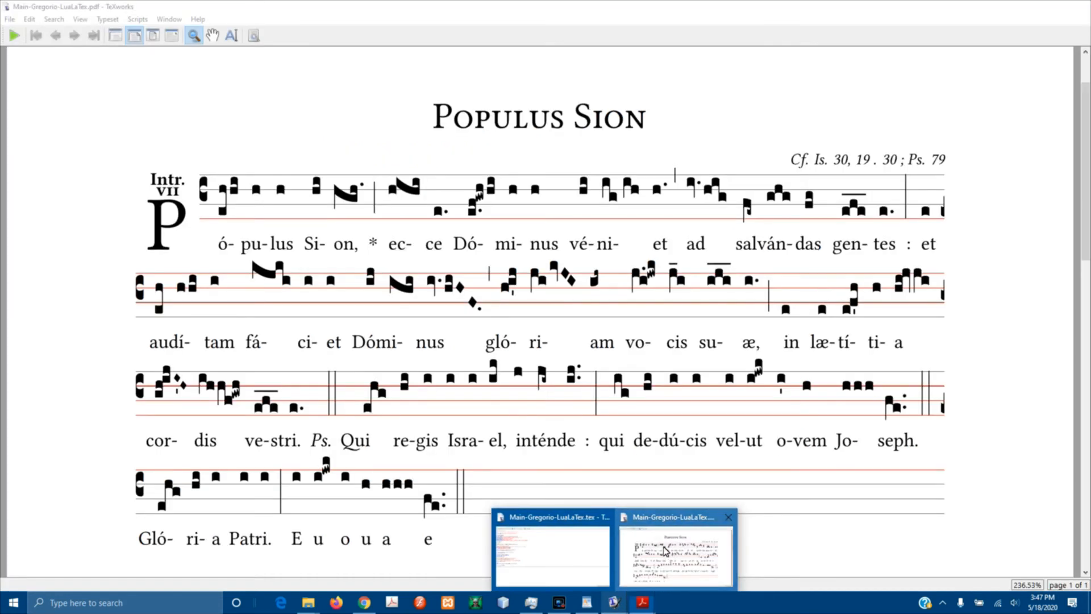
{"action": "left_click", "coordinate": [664, 553]}
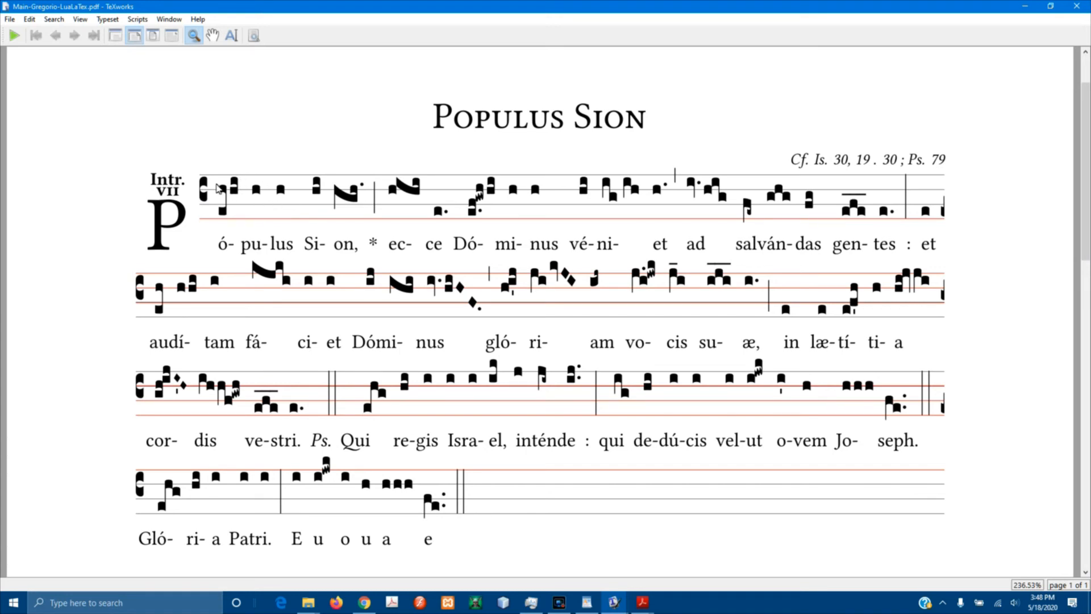
{"action": "mouse_move", "coordinate": [645, 601]}
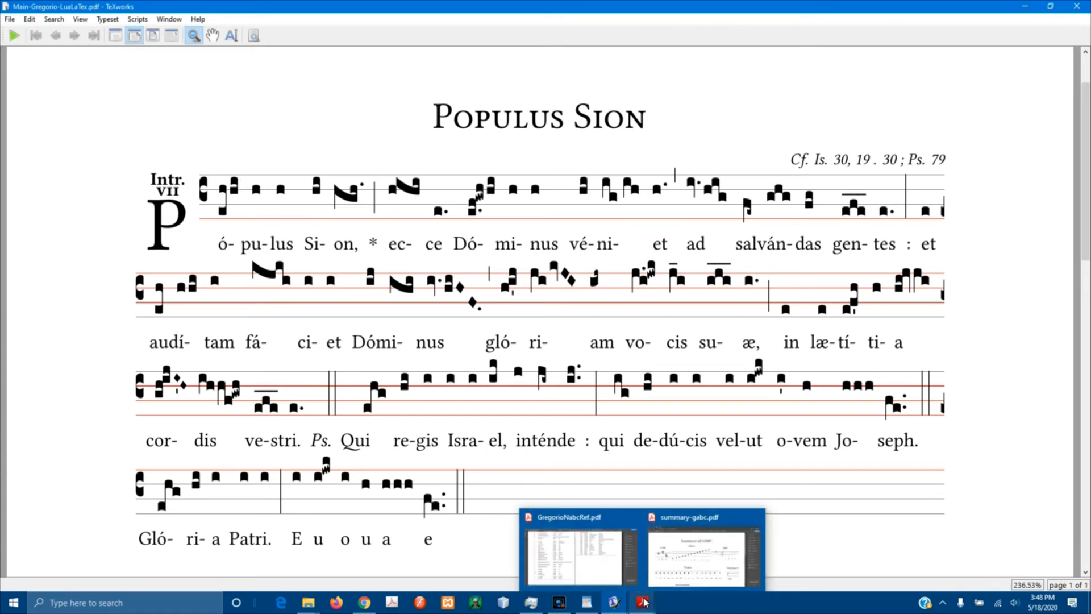
{"action": "left_click", "coordinate": [688, 563]}
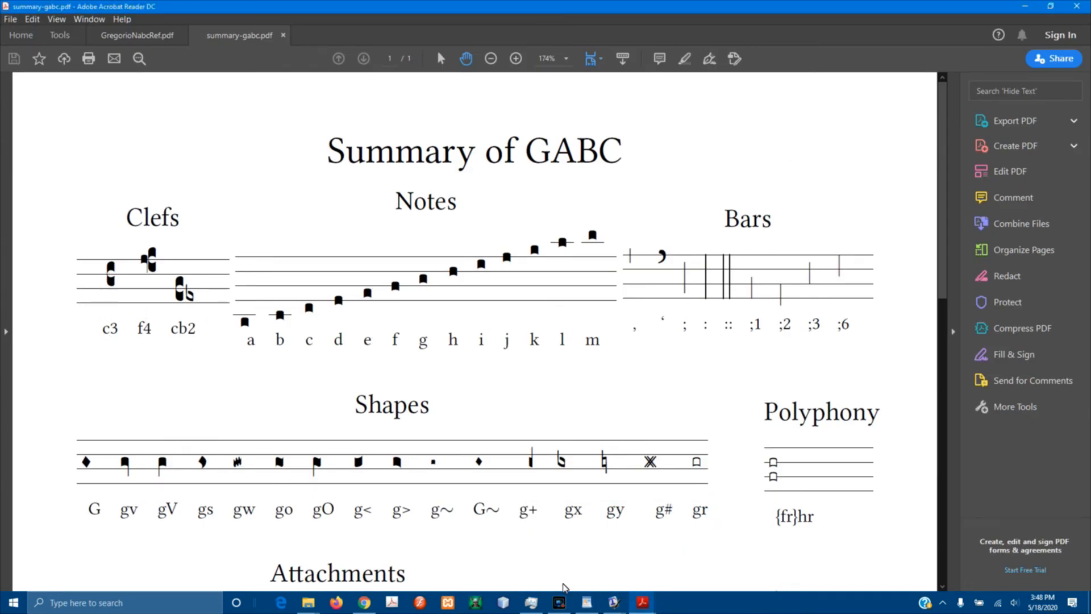
{"action": "mouse_move", "coordinate": [613, 606]}
{"action": "left_click", "coordinate": [672, 551]}
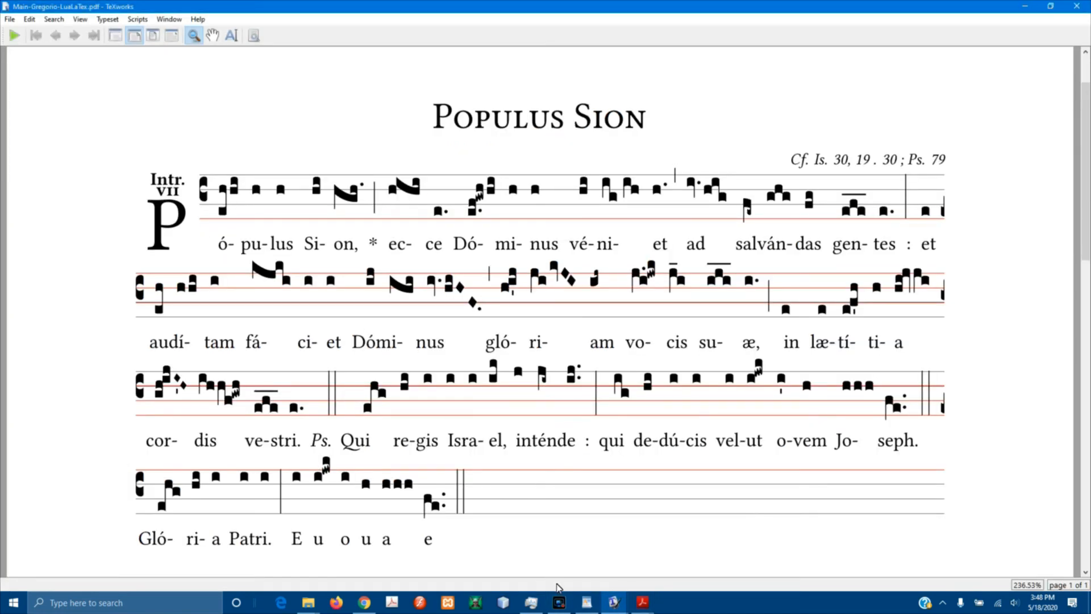
Return to the GABC summary PDF and scroll down to the Attachments and Brackets sections.
{"action": "mouse_move", "coordinate": [642, 606]}
{"action": "left_click", "coordinate": [686, 497]}
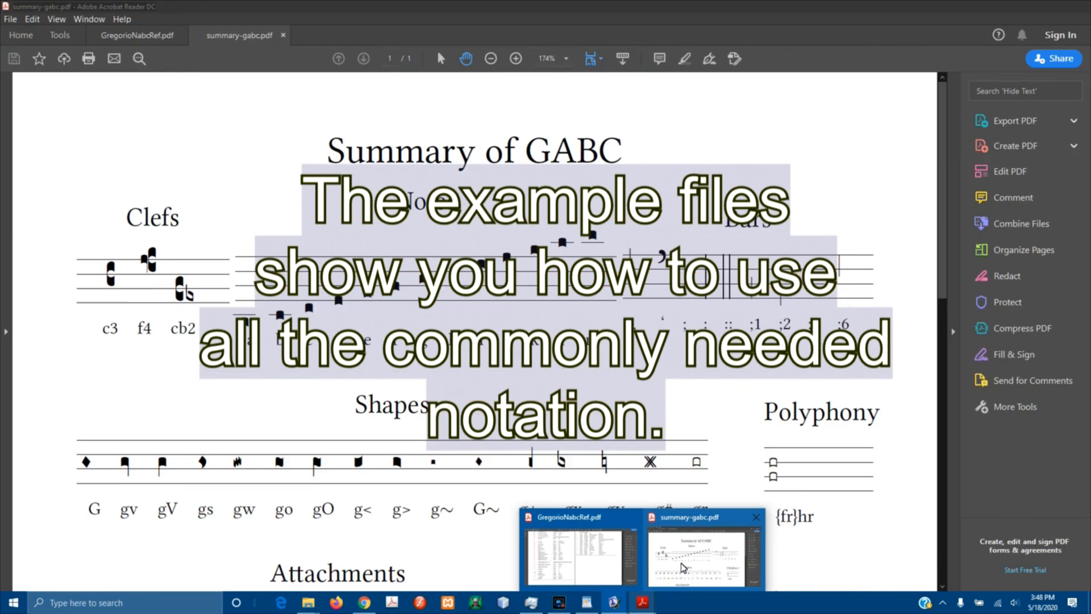
{"action": "scroll", "coordinate": [683, 384], "scroll_direction": "down", "scroll_amount": 6}
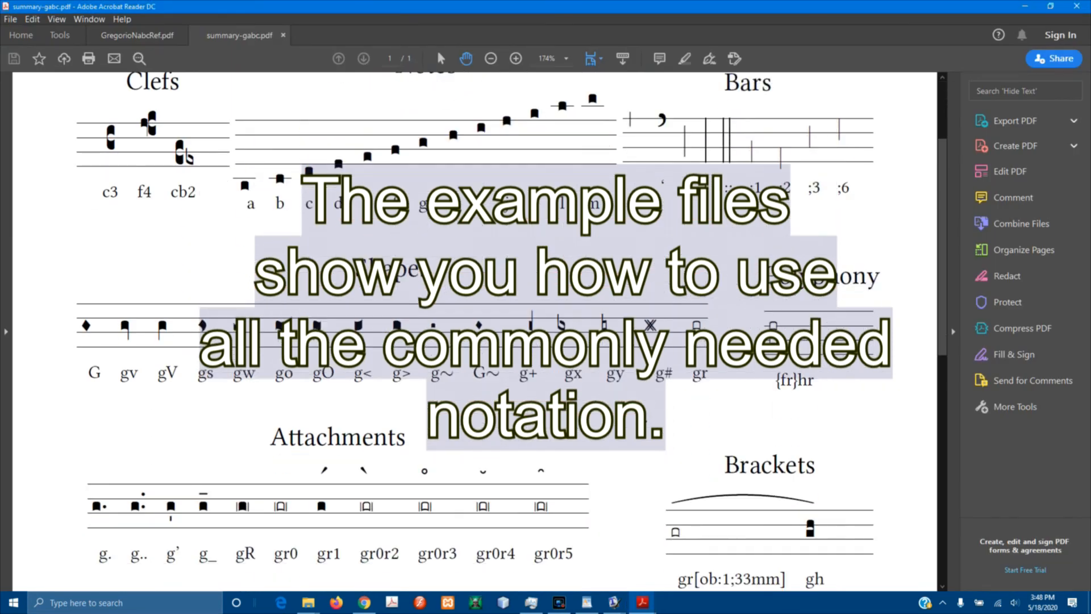
{"action": "scroll", "coordinate": [683, 384], "scroll_direction": "down", "scroll_amount": 5}
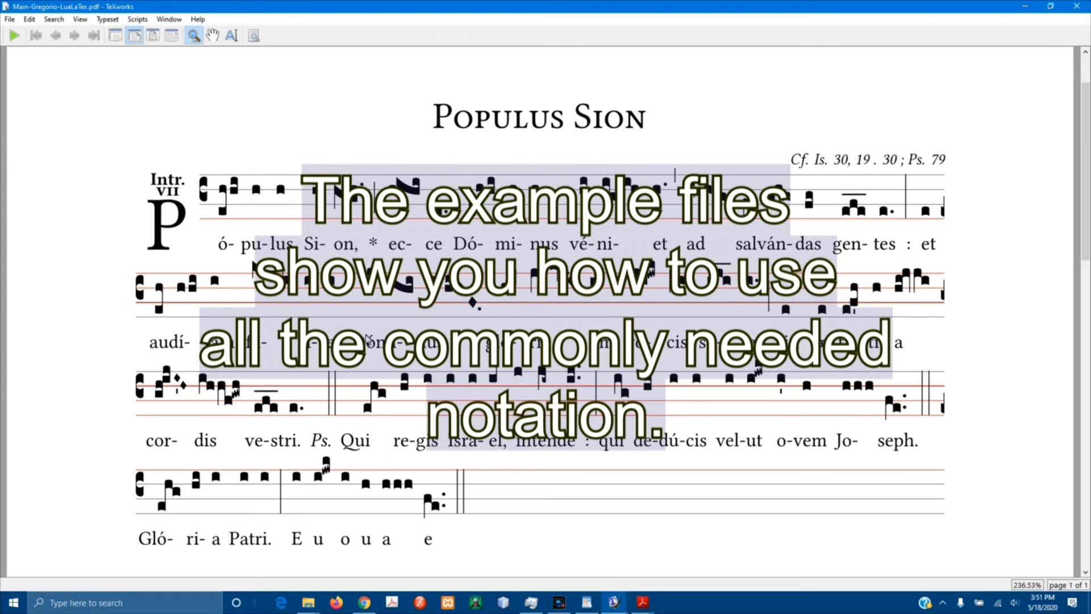
Check the PopulusSion.gabc source in WordPad, then return to the GABC summary PDF.
{"action": "left_click", "coordinate": [587, 602]}
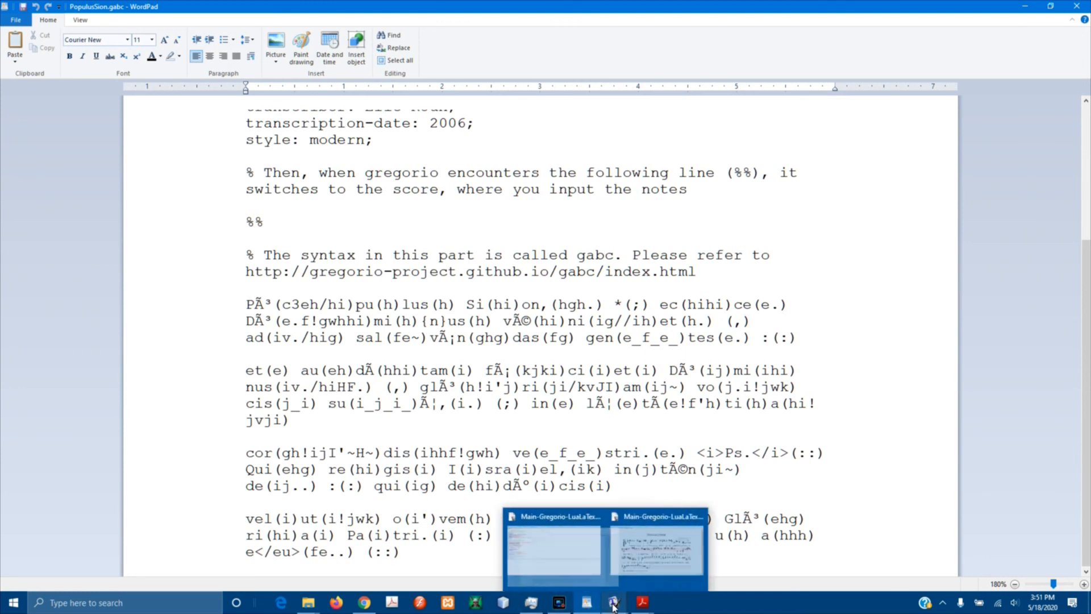
{"action": "mouse_move", "coordinate": [643, 603]}
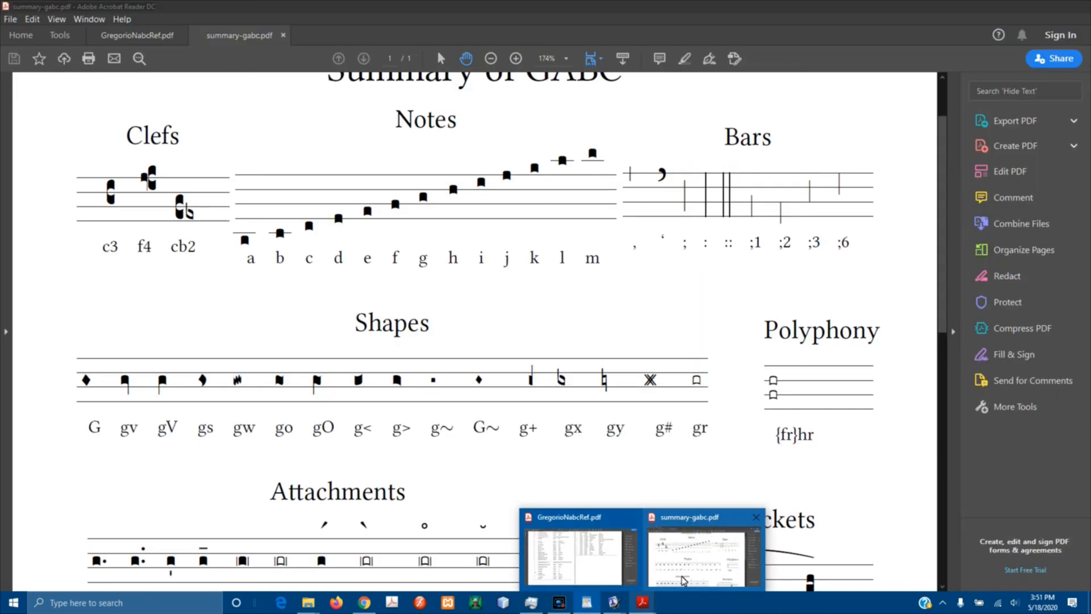
{"action": "left_click", "coordinate": [682, 580]}
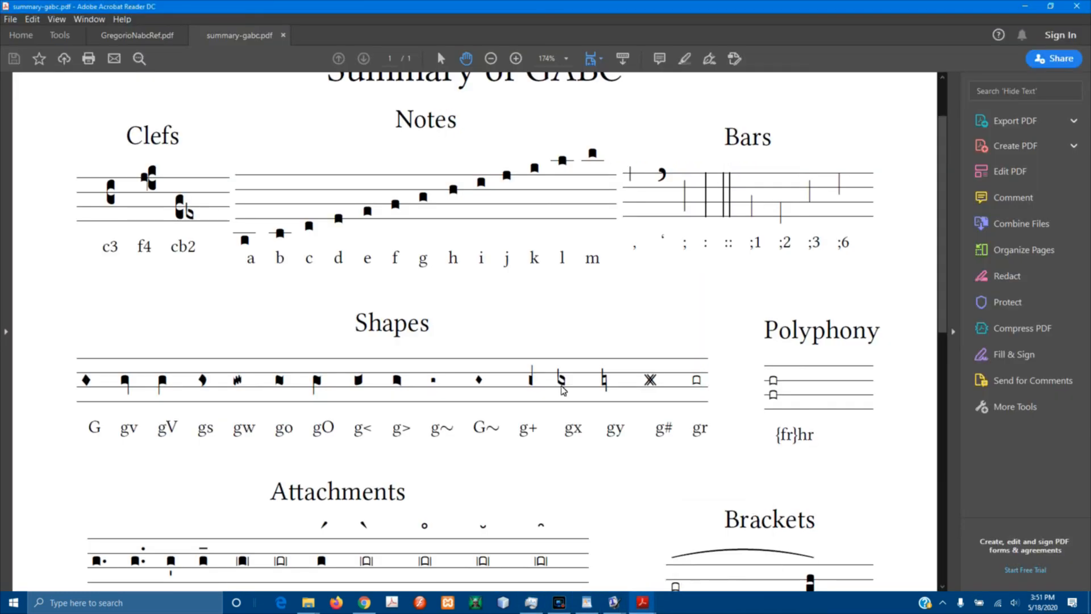